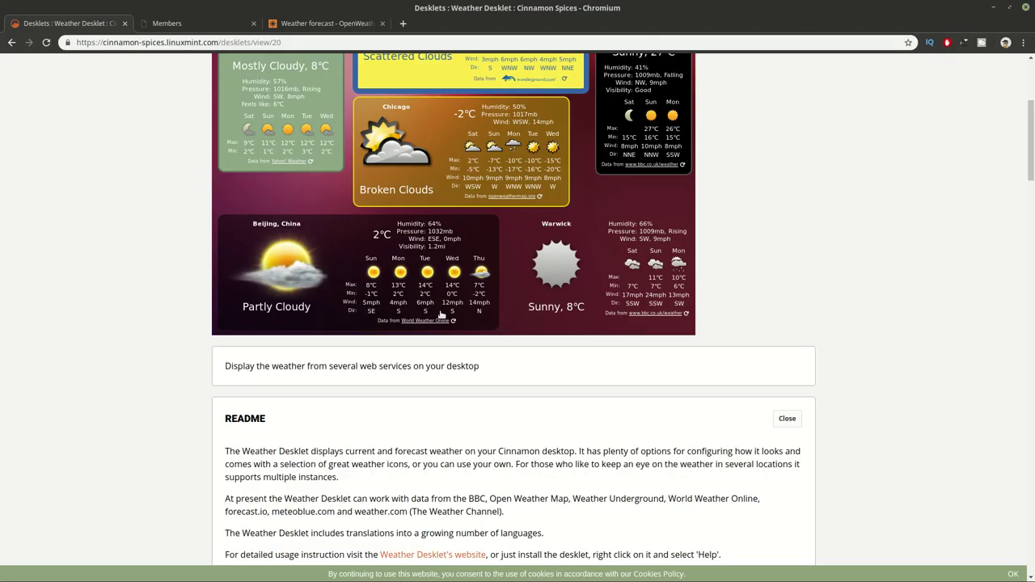
Step: Review the Weather Desklet page on Cinnamon Spices and minimize the browser
{"action": "scroll", "coordinate": [289, 148], "scroll_direction": "up", "scroll_amount": 4}
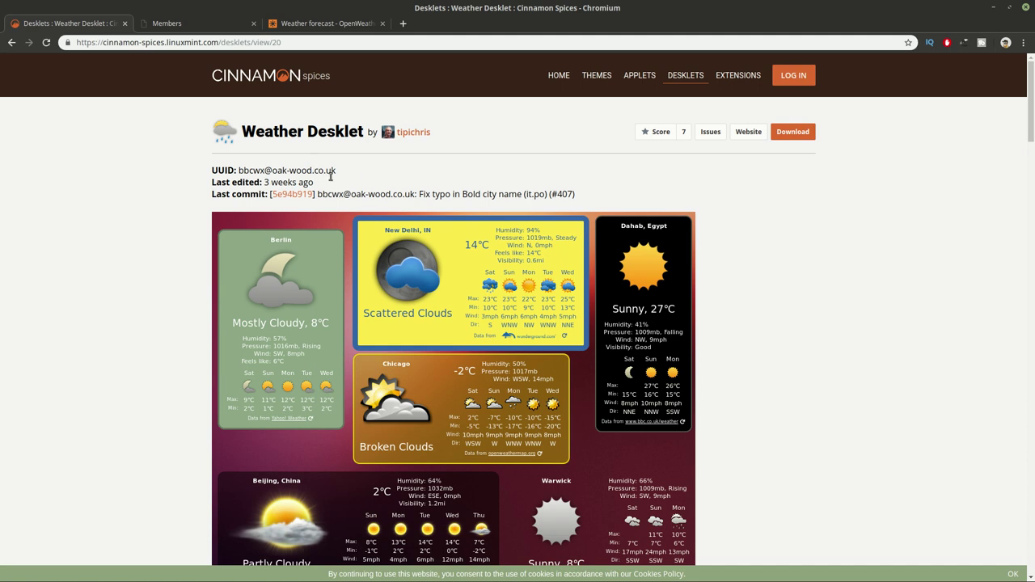
{"action": "scroll", "coordinate": [736, 200], "scroll_direction": "down", "scroll_amount": 10}
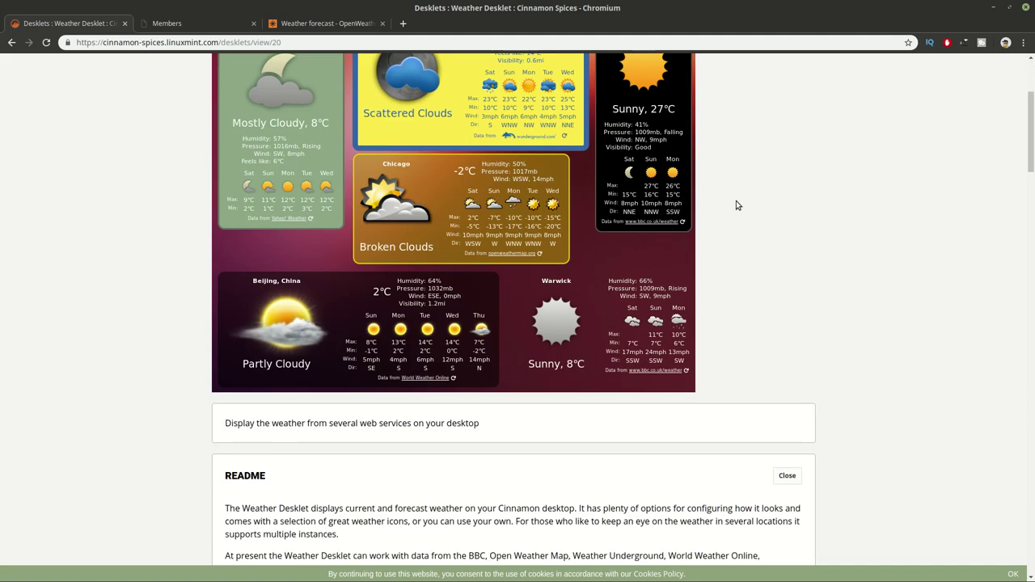
{"action": "left_click", "coordinate": [995, 5]}
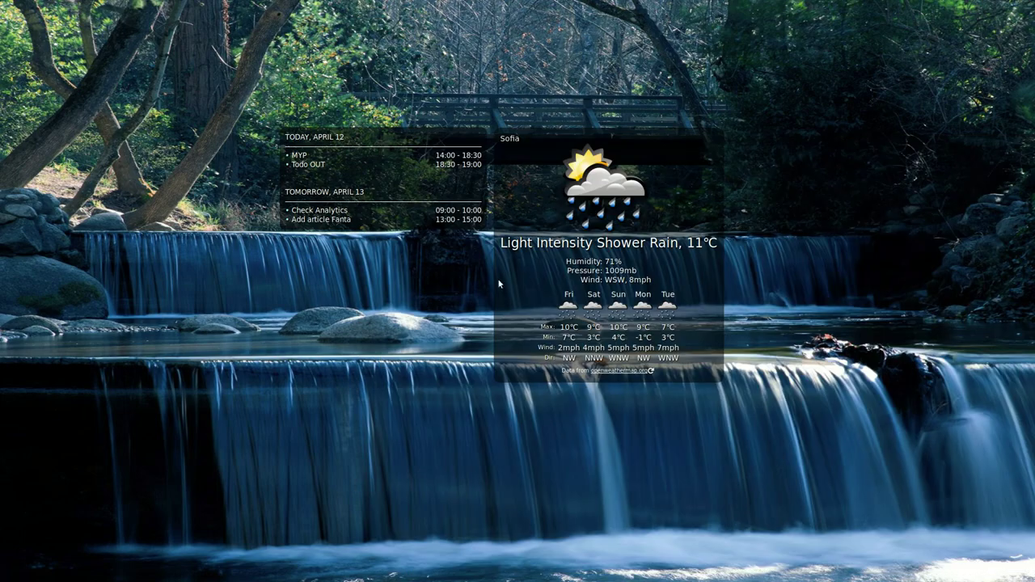
Step: Open the downloadable desklets from the desktop and update the Weather Desklet
{"action": "right_click", "coordinate": [399, 305]}
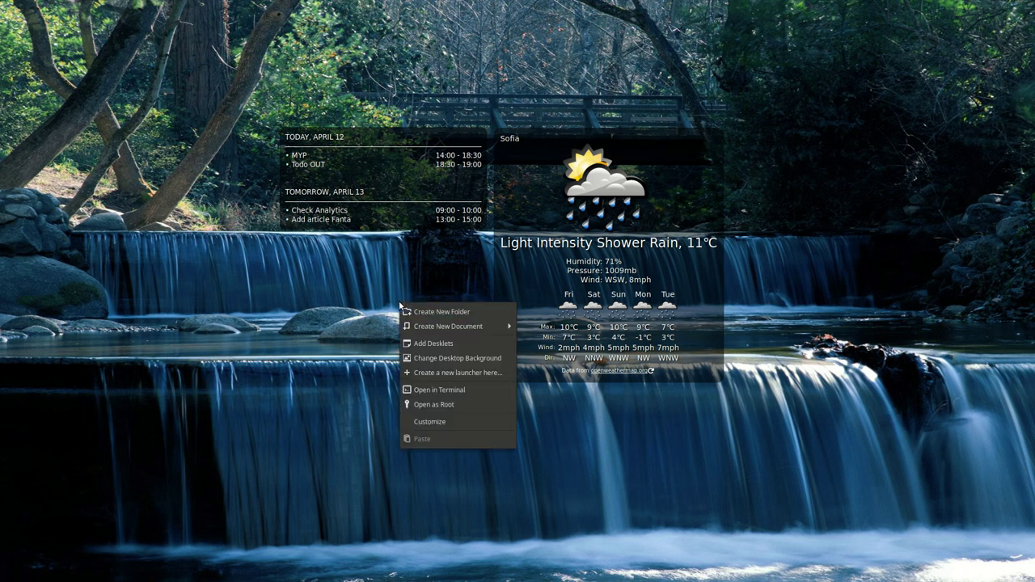
{"action": "left_click", "coordinate": [439, 349]}
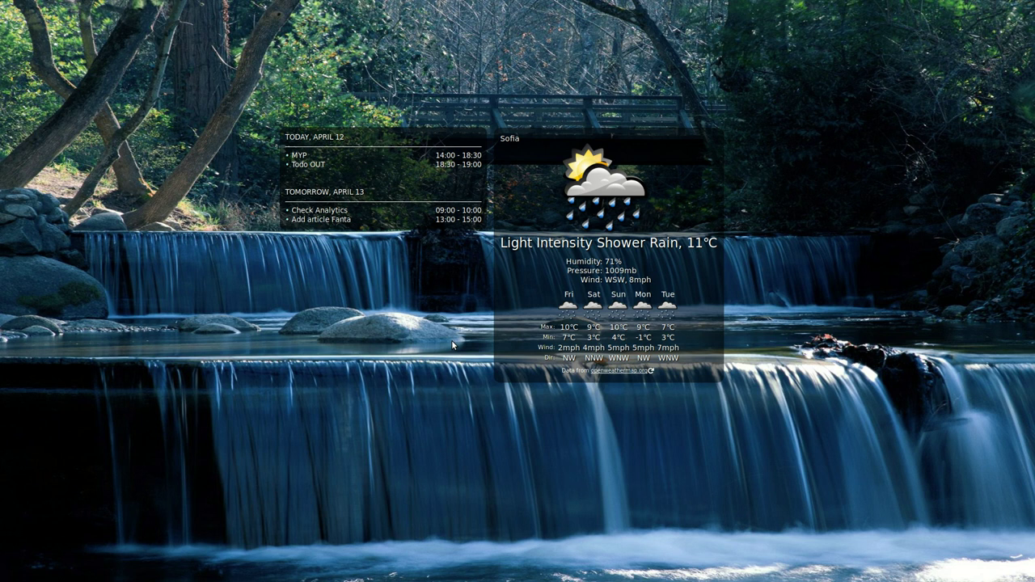
{"action": "left_click", "coordinate": [503, 157]}
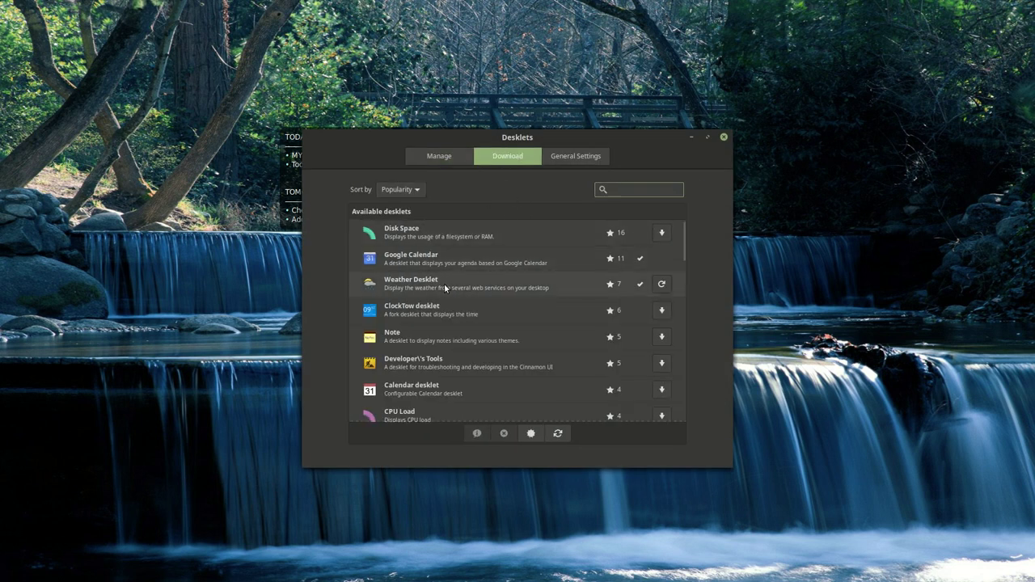
{"action": "left_click", "coordinate": [444, 283]}
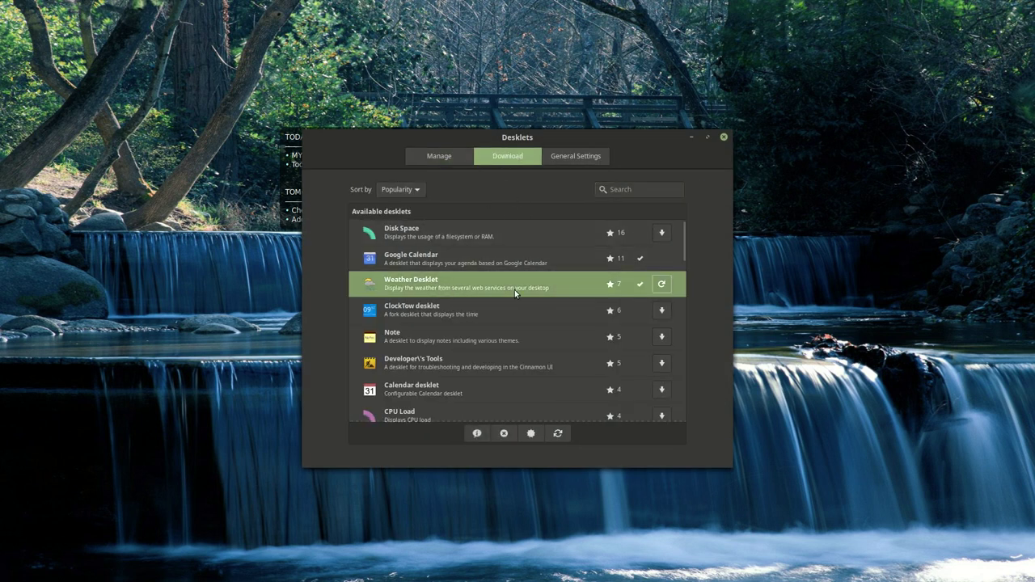
{"action": "left_click", "coordinate": [663, 286]}
Step: Find the Weather Desklet among the installed desklets and close the desklet manager
{"action": "left_click", "coordinate": [452, 156]}
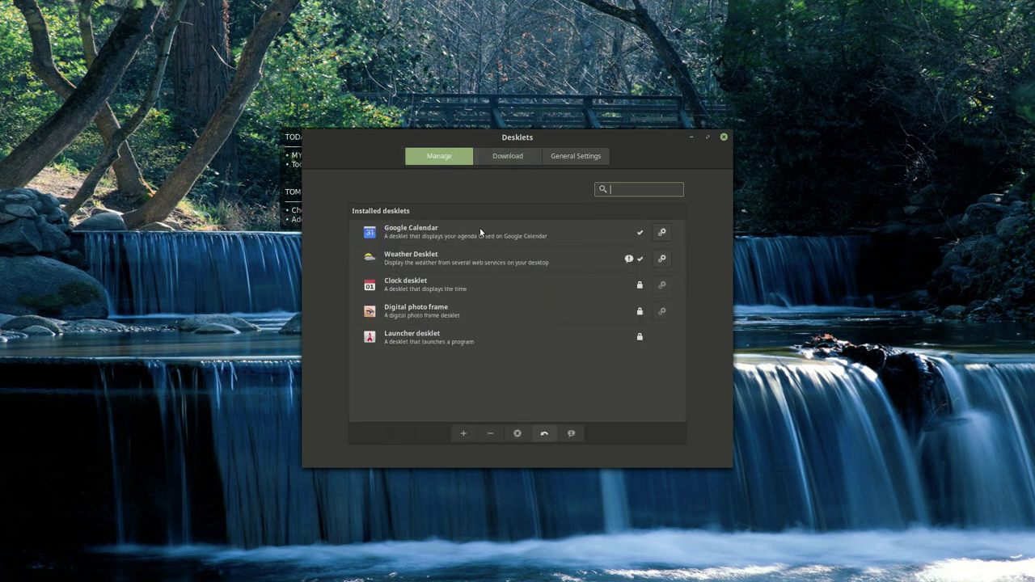
{"action": "left_click", "coordinate": [486, 254]}
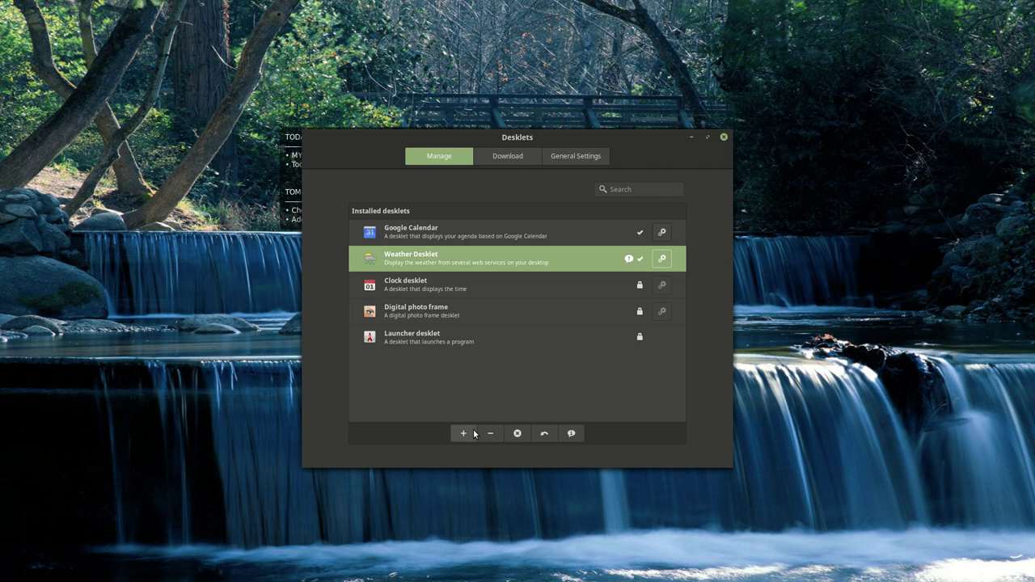
{"action": "left_click", "coordinate": [724, 138]}
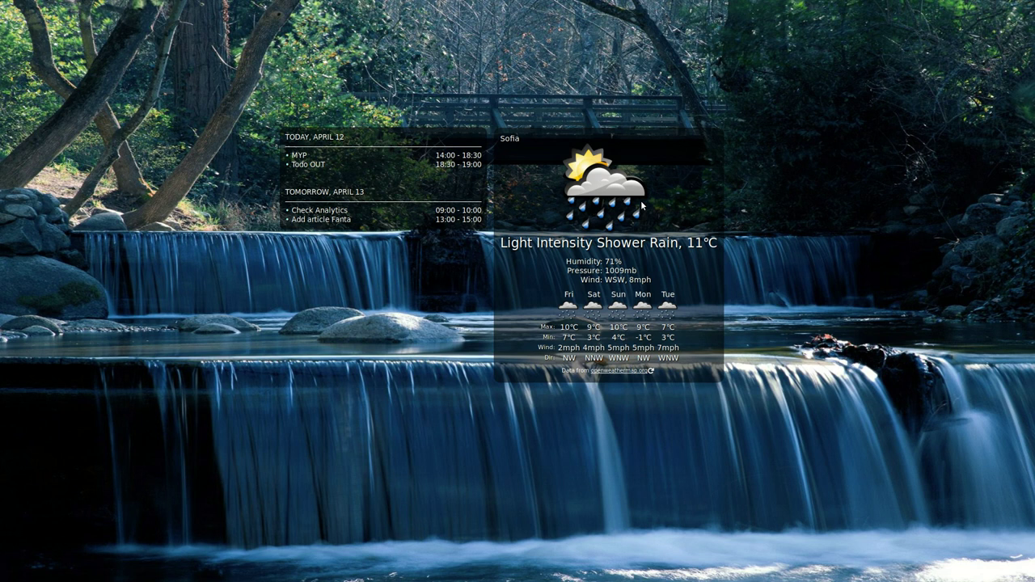
Step: Check the data service, location and API key fields in the Weather Desklet's configuration and close it
{"action": "right_click", "coordinate": [650, 149]}
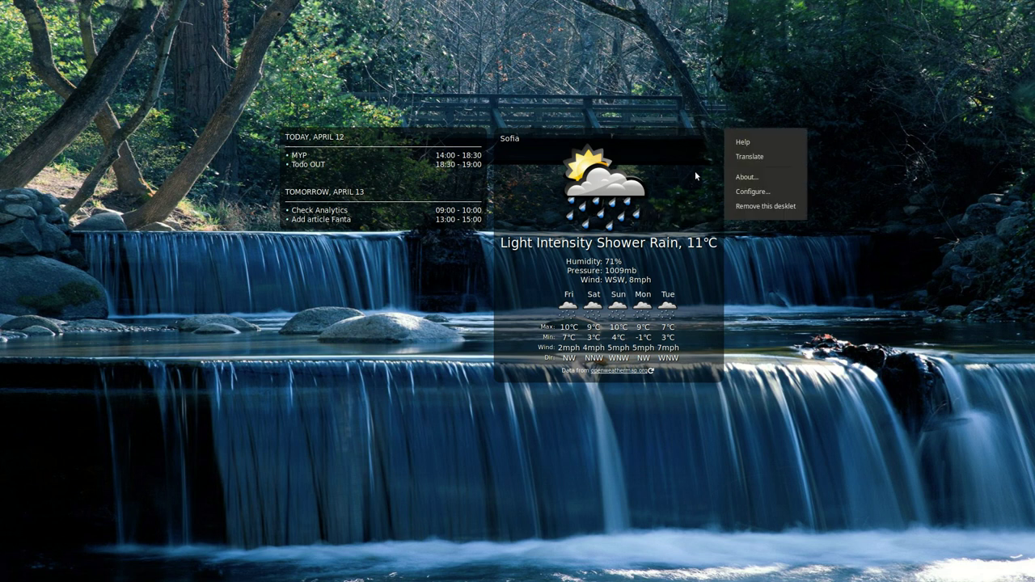
{"action": "left_click", "coordinate": [767, 194]}
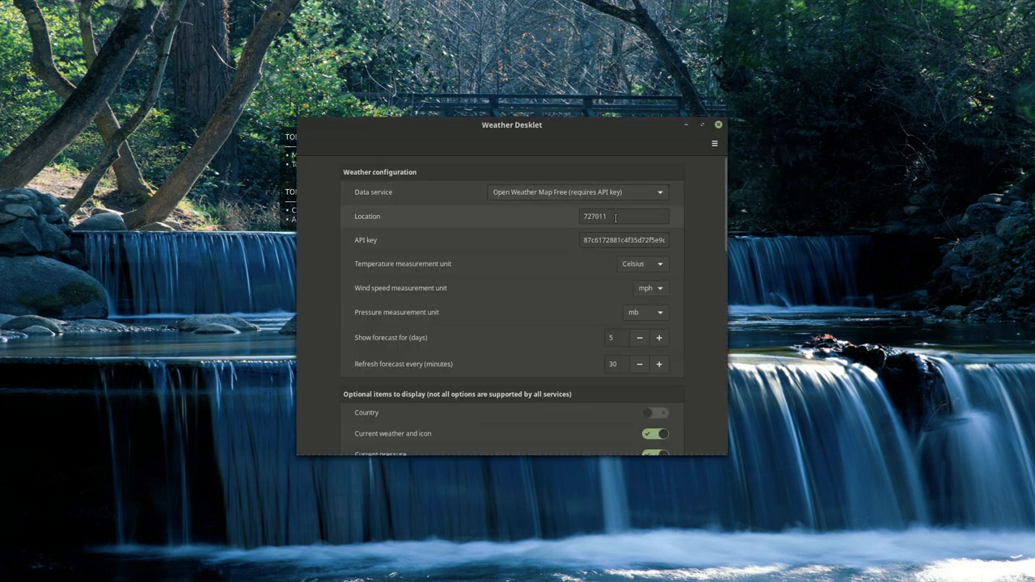
{"action": "left_click", "coordinate": [718, 125]}
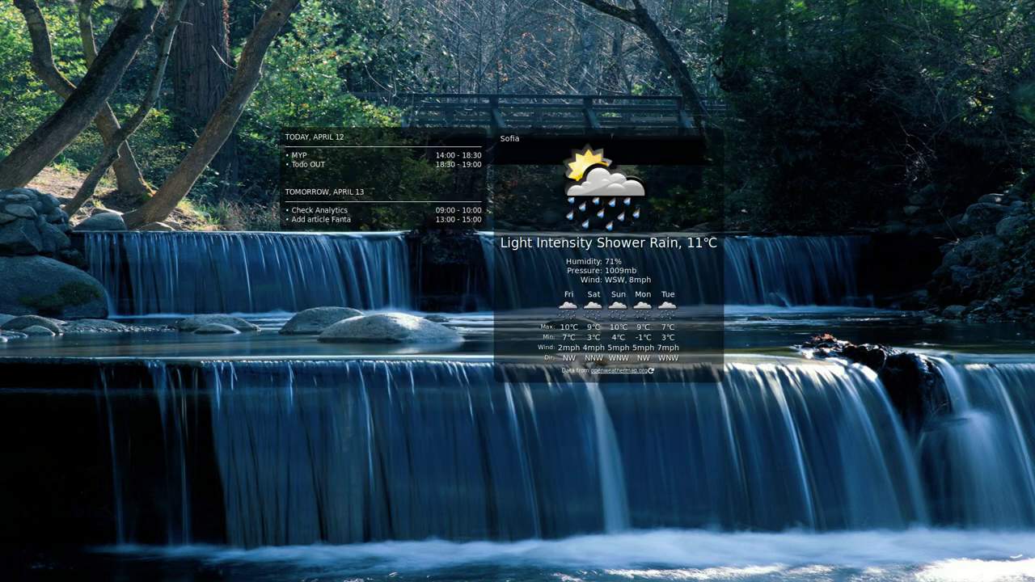
Step: Switch to Chromium, search OpenWeatherMap for sofia, open Sofia, BG and select the city ID 727011 in its address
{"action": "key", "text": "alt+Tab"}
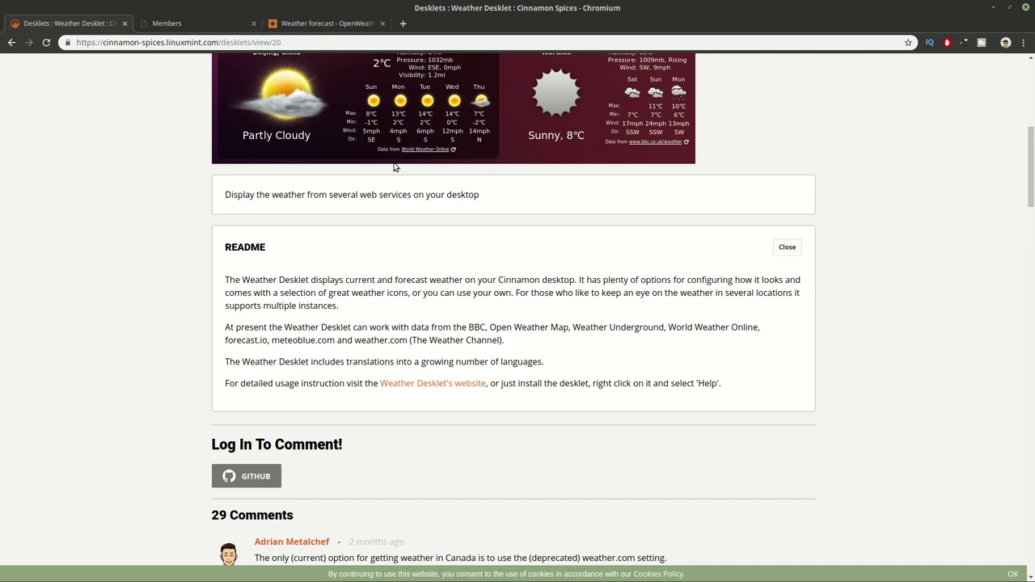
{"action": "left_click", "coordinate": [315, 31]}
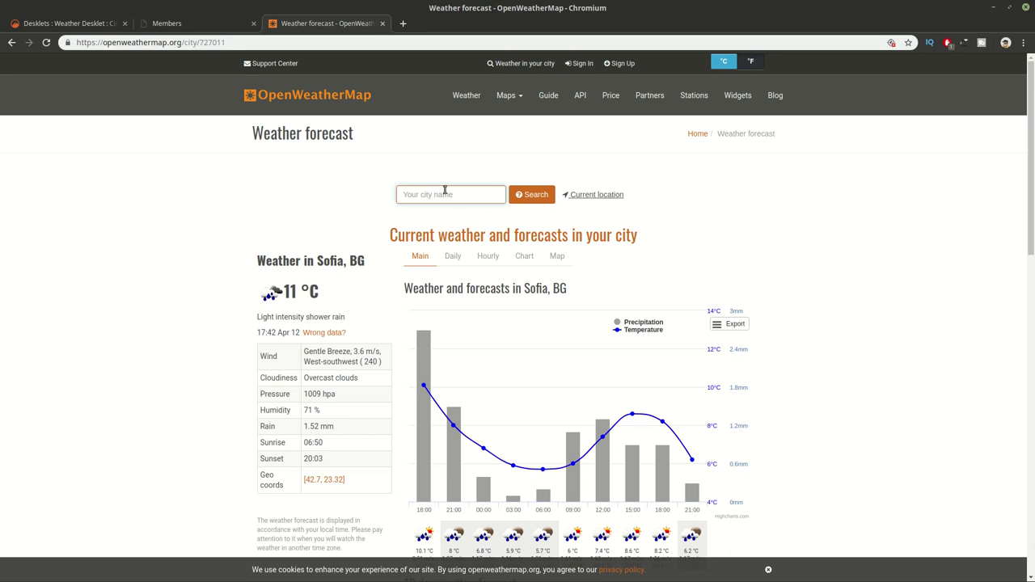
{"action": "type", "text": "sofia"}
{"action": "left_click", "coordinate": [524, 199]}
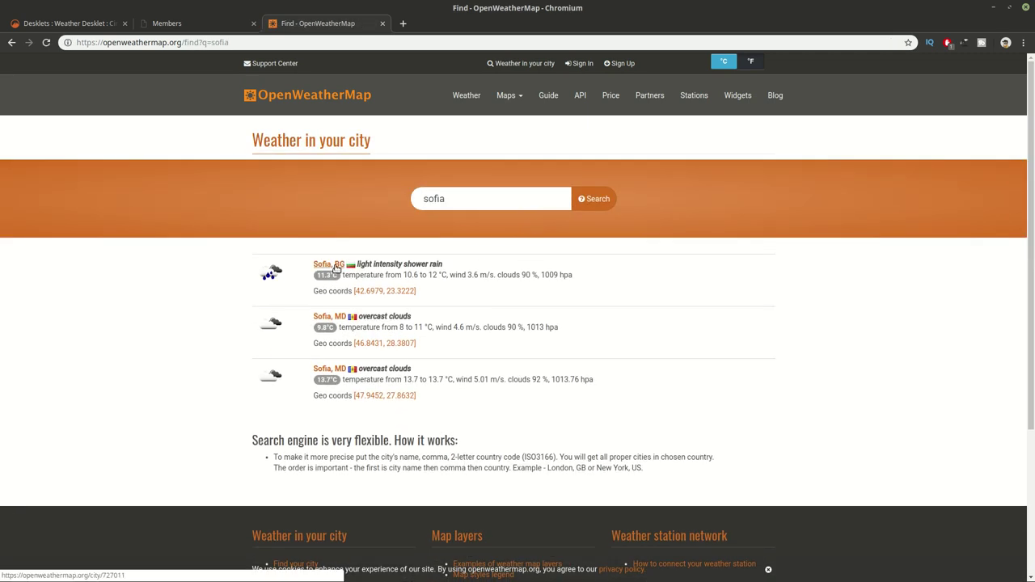
{"action": "left_click", "coordinate": [336, 268]}
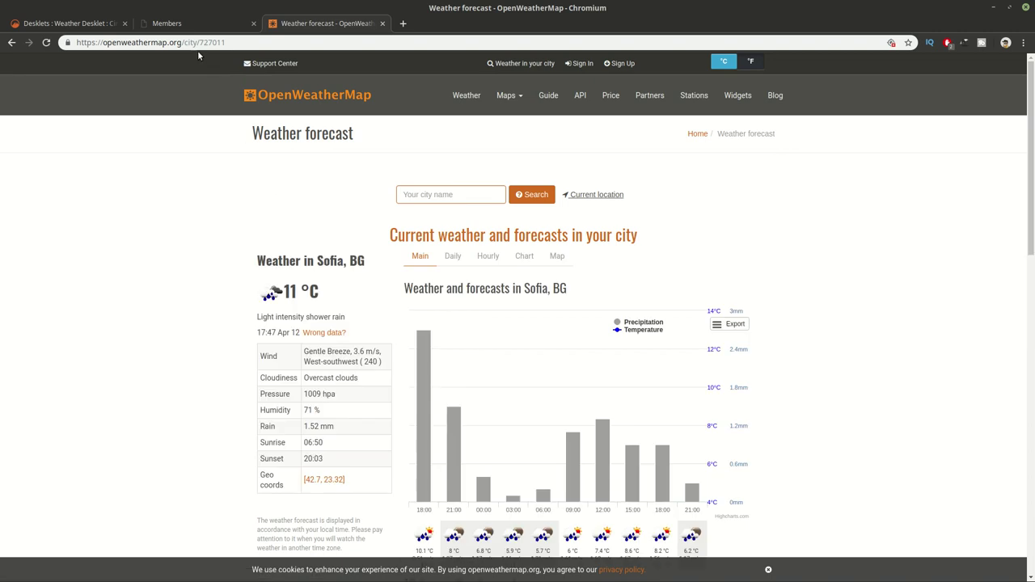
{"action": "left_click_drag", "start_coordinate": [199, 45], "coordinate": [250, 46]}
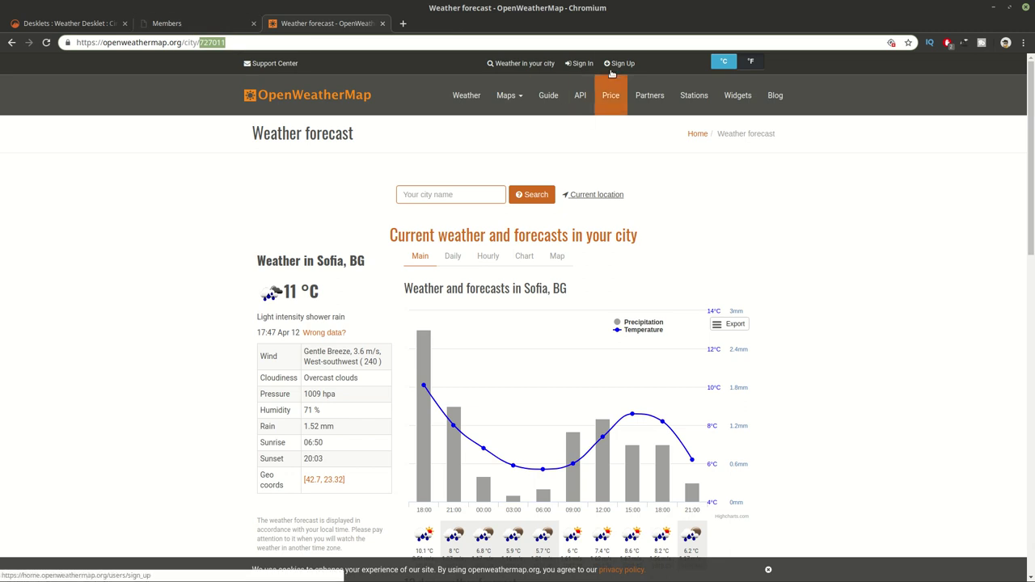
Step: Open the API keys page of the OpenWeatherMap account and minimize the browser
{"action": "left_click", "coordinate": [223, 24]}
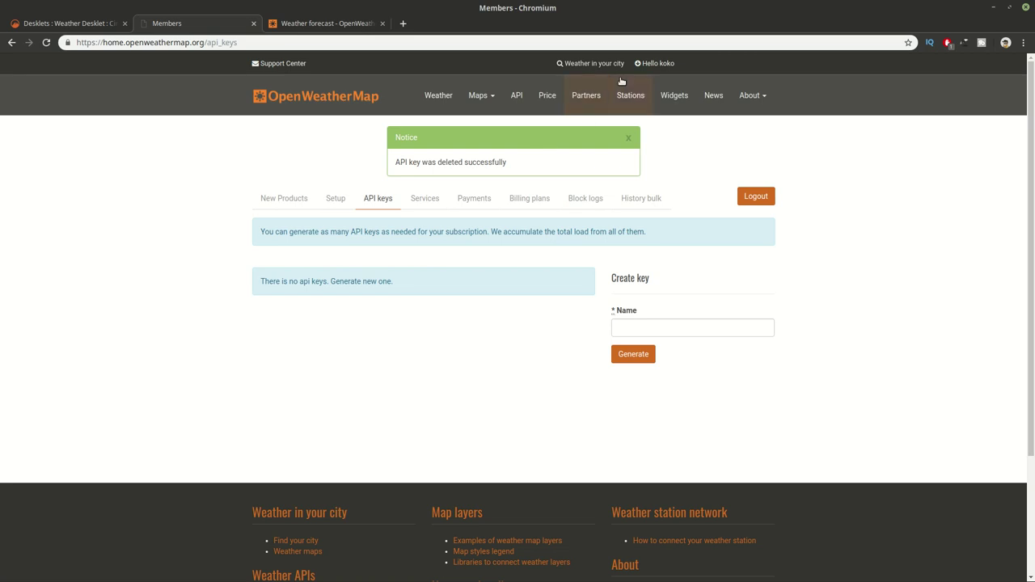
{"action": "left_click", "coordinate": [667, 66]}
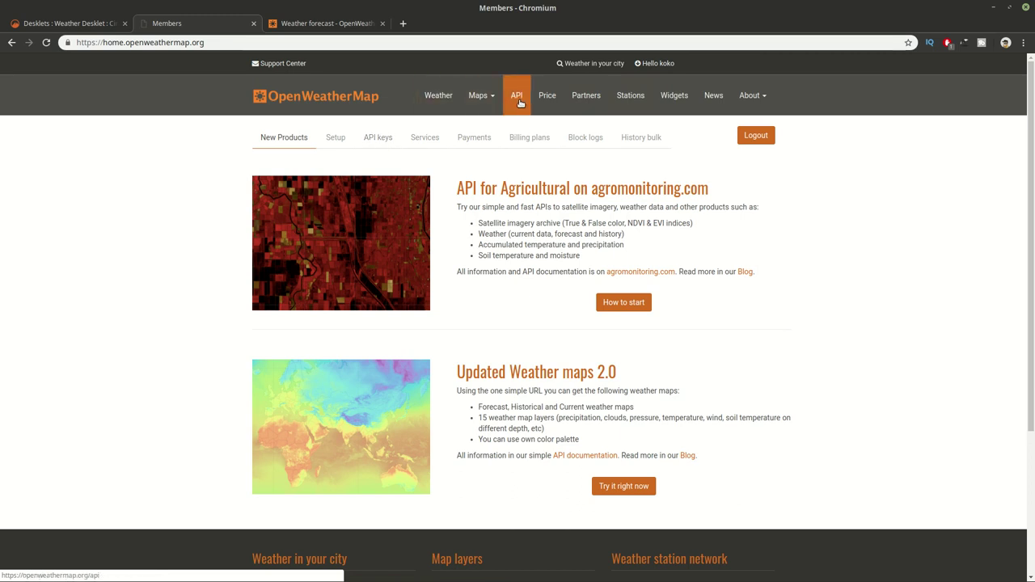
{"action": "left_click", "coordinate": [380, 139]}
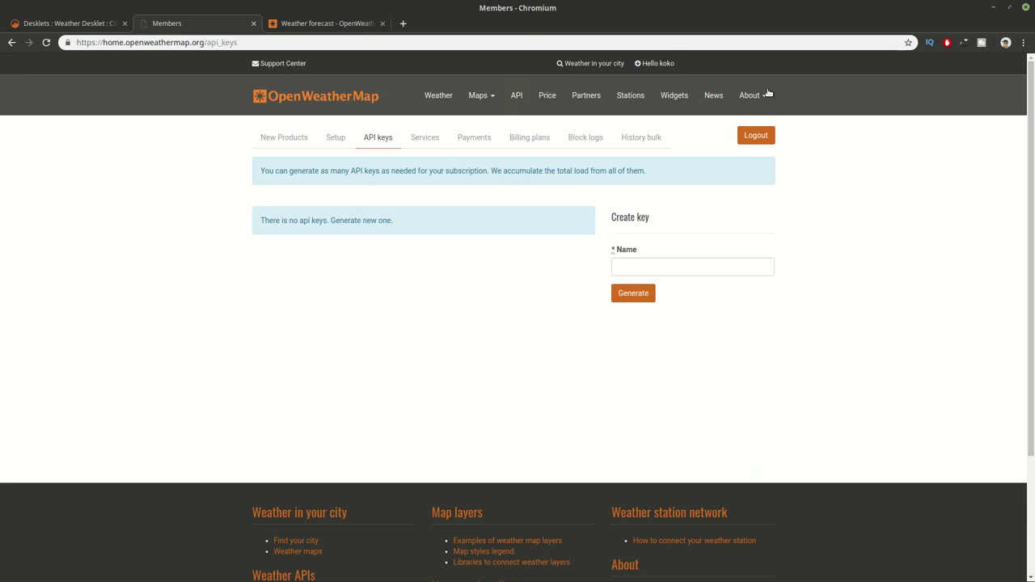
{"action": "left_click", "coordinate": [993, 7]}
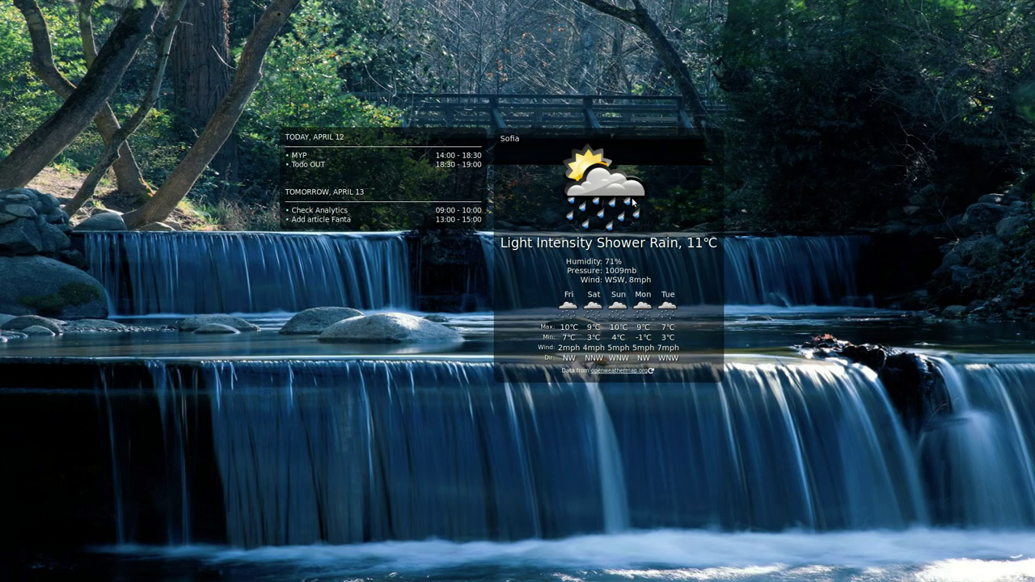
Step: Open the Weather Desklet's configuration and move its window aside so the desklet is uncovered
{"action": "right_click", "coordinate": [722, 130]}
{"action": "left_click", "coordinate": [780, 194]}
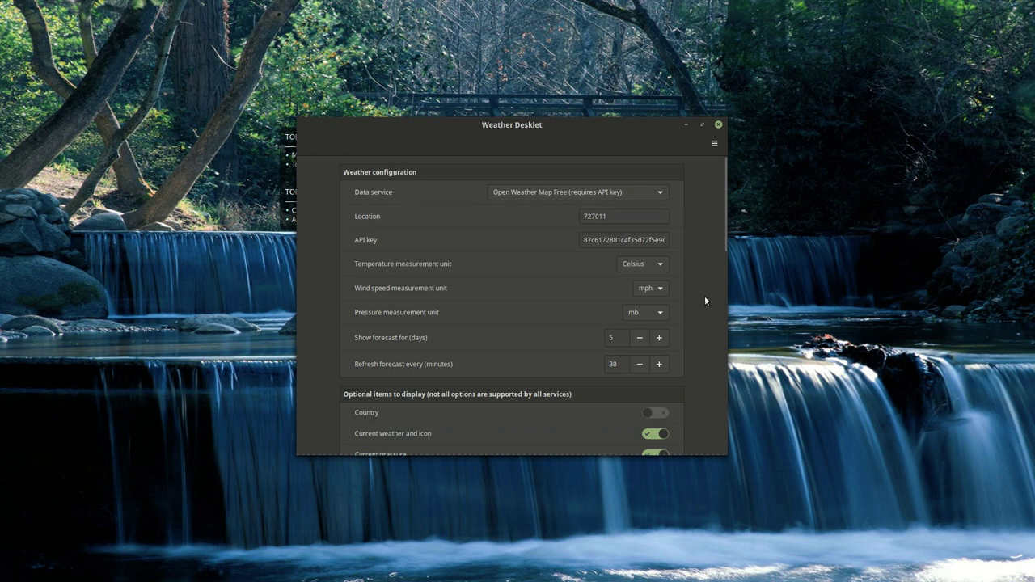
{"action": "scroll", "coordinate": [704, 300], "scroll_direction": "down", "scroll_amount": 3}
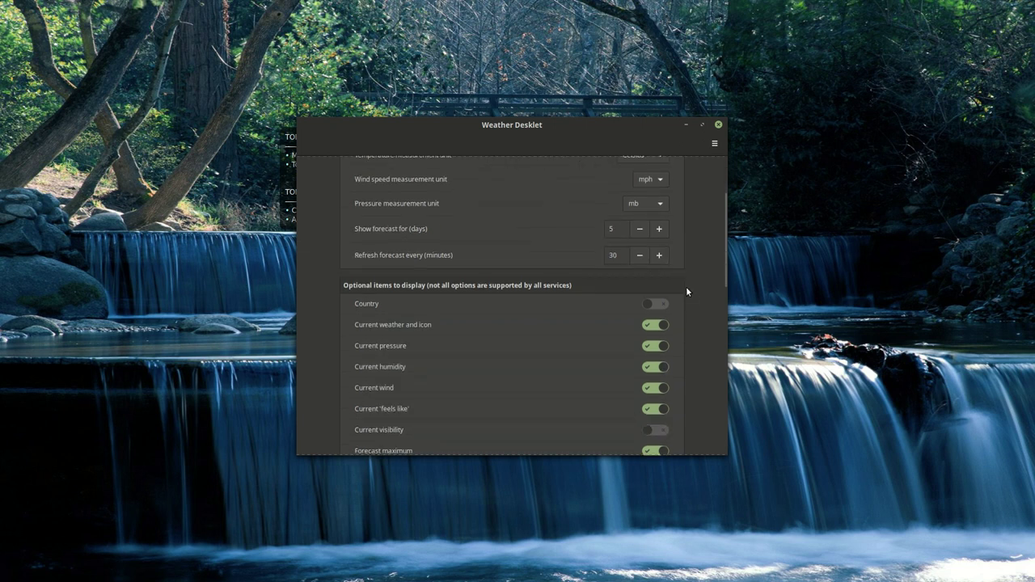
{"action": "left_click_drag", "start_coordinate": [562, 136], "coordinate": [291, 149]}
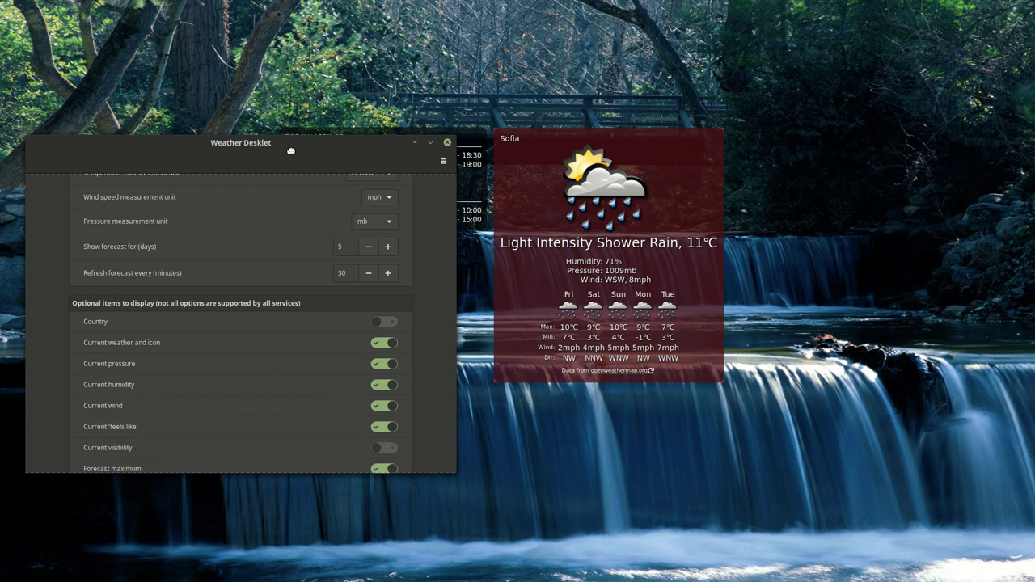
Step: Preview the desklet's icon styles from Colorful through User defined and set the icon style to Weezle
{"action": "scroll", "coordinate": [300, 152], "scroll_direction": "up", "scroll_amount": 3}
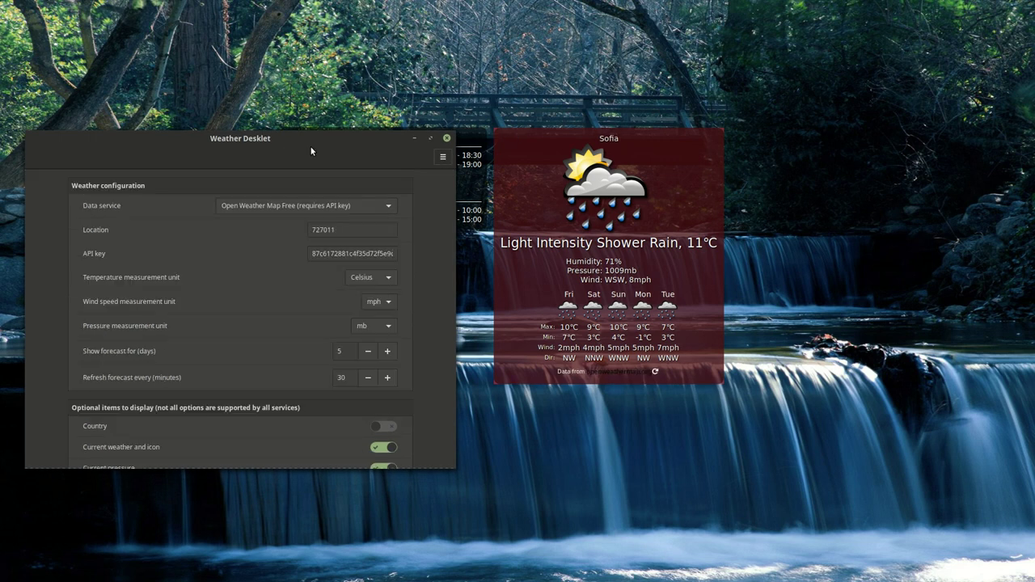
{"action": "scroll", "coordinate": [426, 280], "scroll_direction": "down", "scroll_amount": 5}
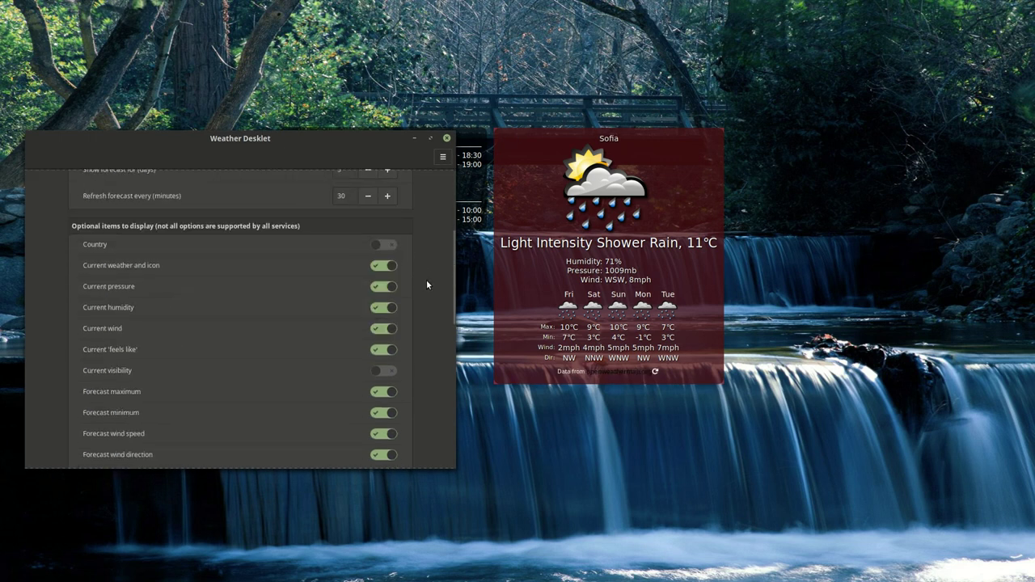
{"action": "scroll", "coordinate": [426, 280], "scroll_direction": "down", "scroll_amount": 10}
{"action": "scroll", "coordinate": [411, 296], "scroll_direction": "down", "scroll_amount": 2}
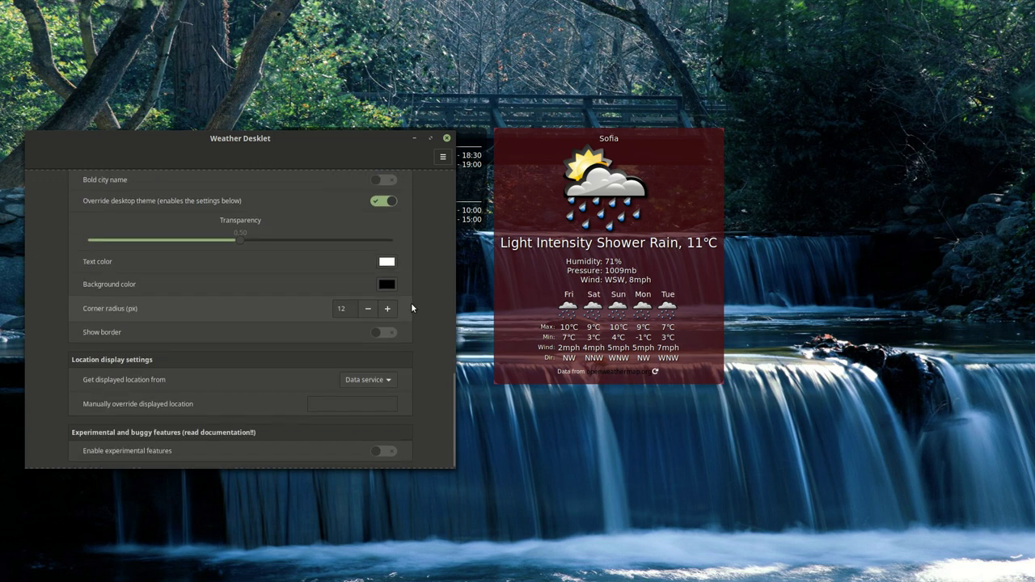
{"action": "scroll", "coordinate": [413, 304], "scroll_direction": "up", "scroll_amount": 3}
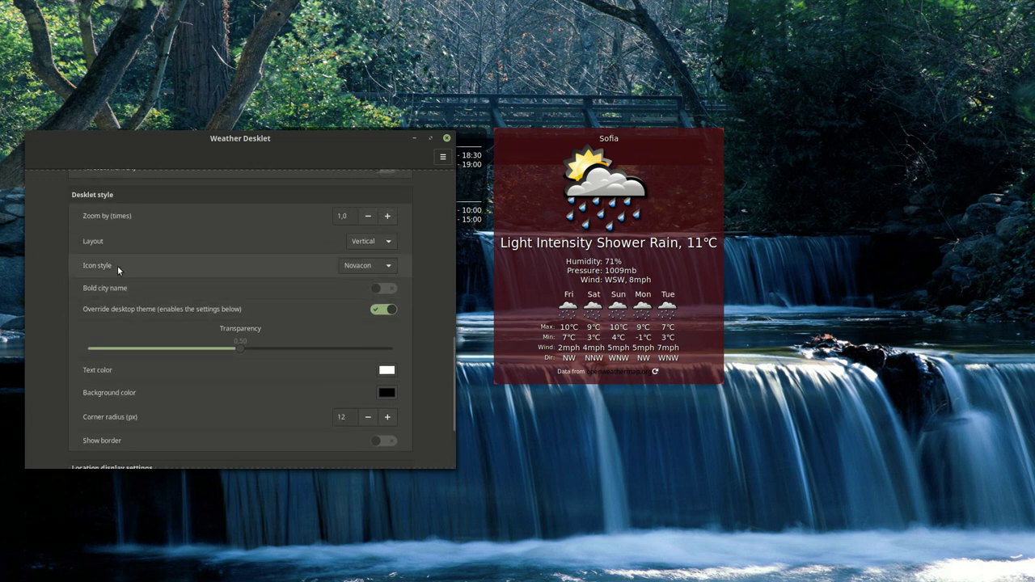
{"action": "left_click", "coordinate": [391, 266]}
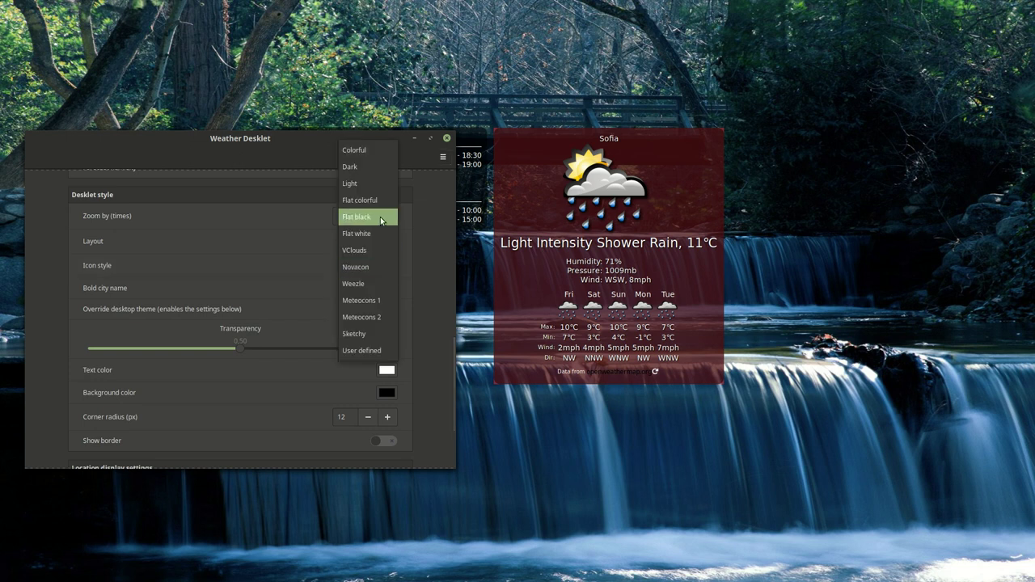
{"action": "left_click", "coordinate": [372, 153]}
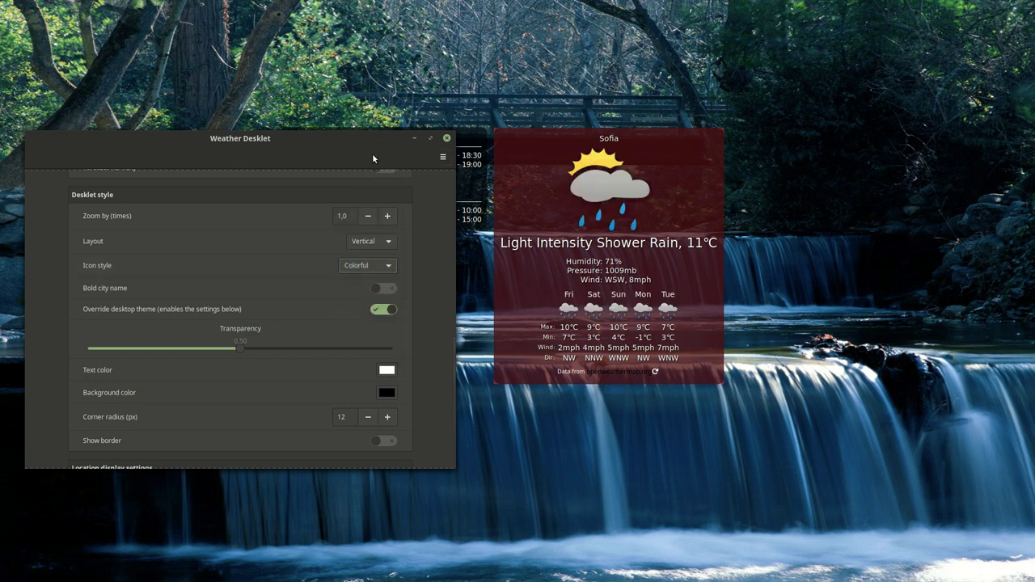
{"action": "key", "text": "Down"}
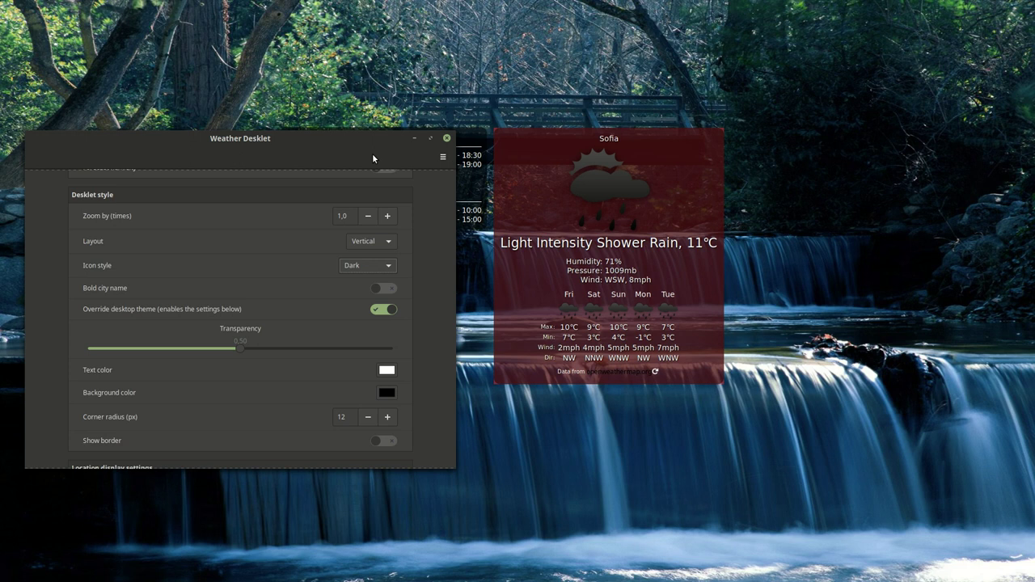
{"action": "key", "text": "Down"}
{"action": "key", "text": "Down"}
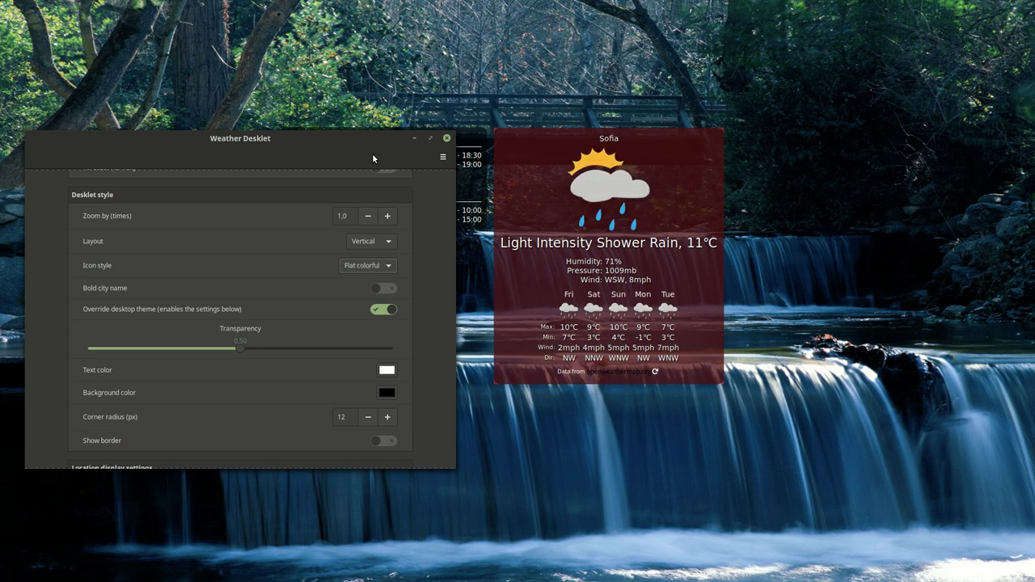
{"action": "key", "text": "Down"}
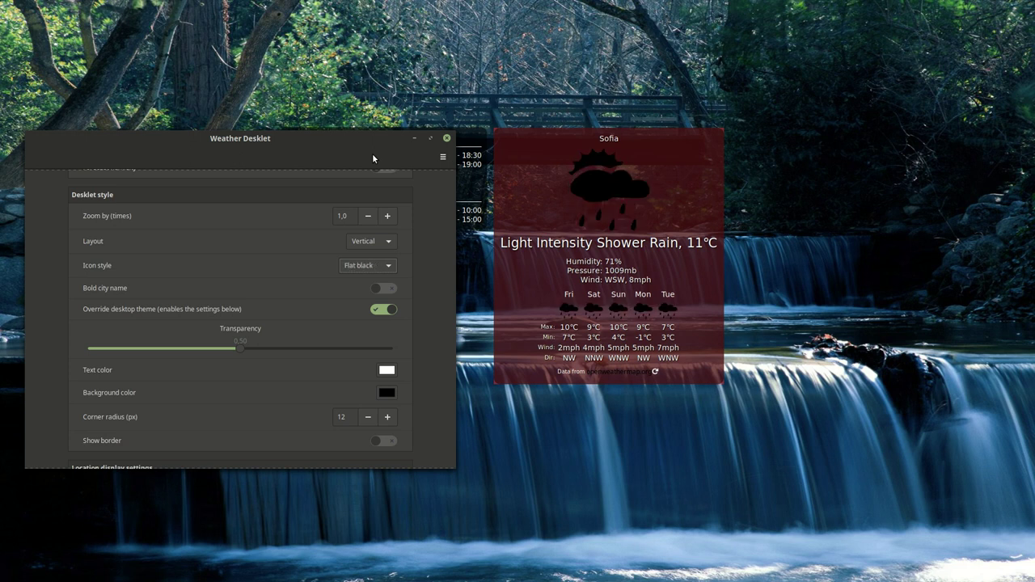
{"action": "key", "text": "Down"}
{"action": "key", "text": "Down"}
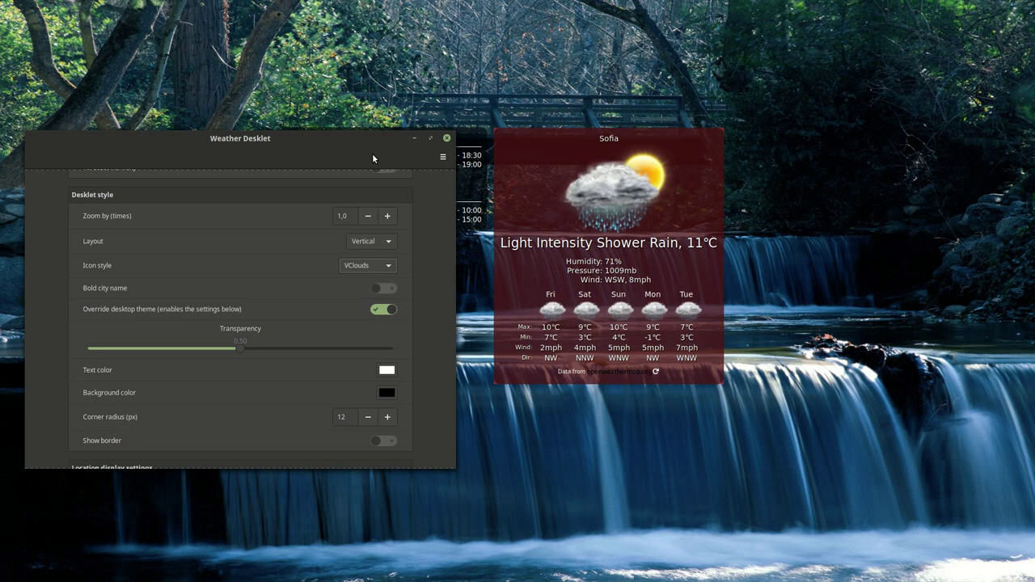
{"action": "key", "text": "Down"}
{"action": "key", "text": "Down"}
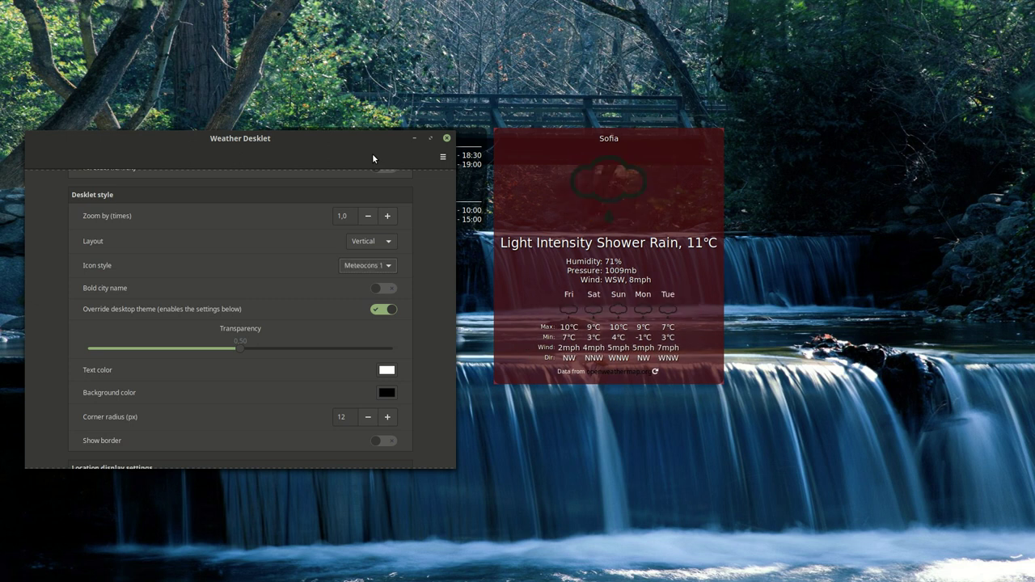
{"action": "key", "text": "Down"}
{"action": "key", "text": "Down"}
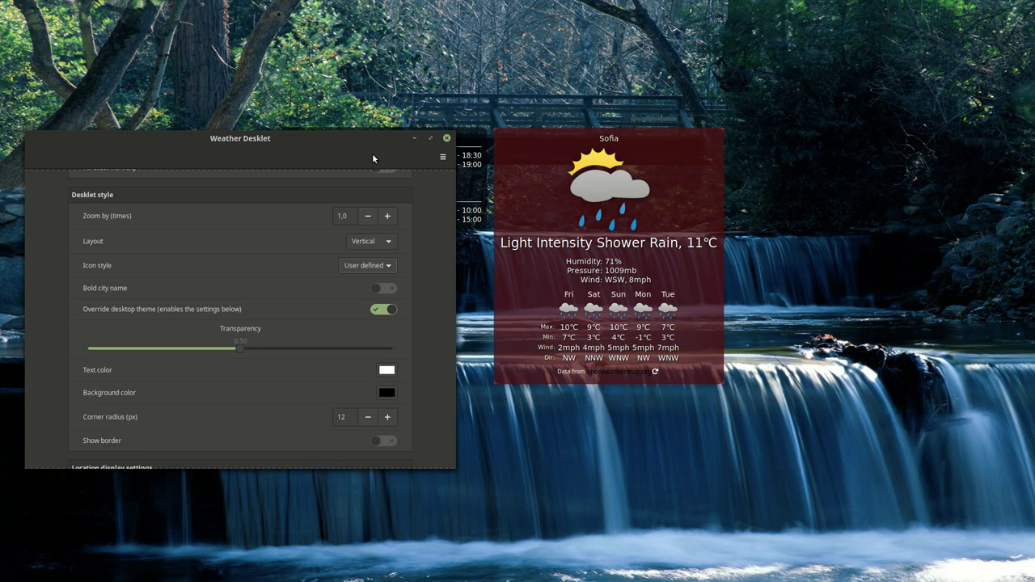
{"action": "key", "text": "Up"}
{"action": "key", "text": "Up"}
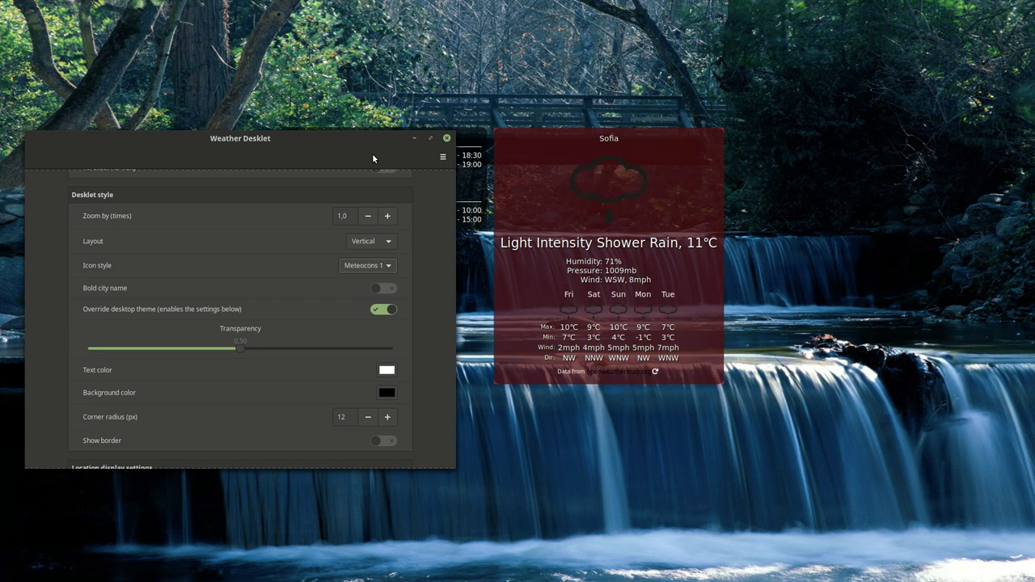
{"action": "key", "text": "Up"}
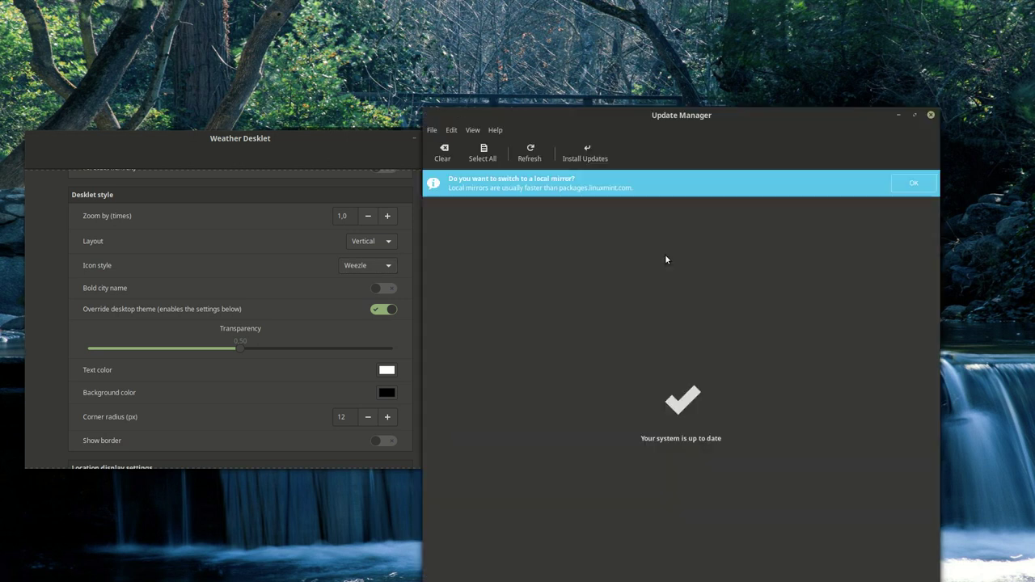
Step: Refresh the list of available updates in the Update Manager
{"action": "left_click", "coordinate": [527, 154]}
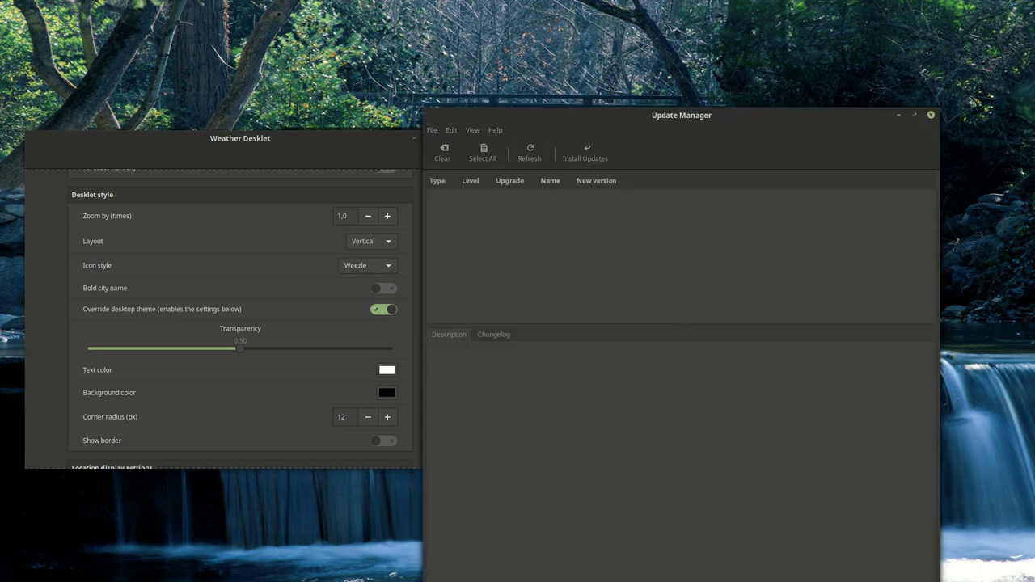